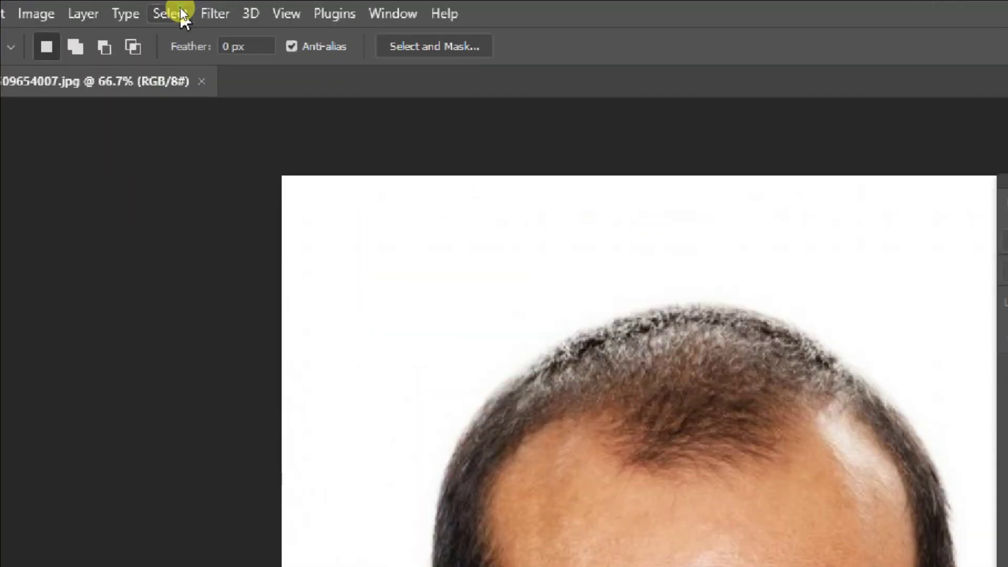
Select the man's balding head as the subject with Select > Subject.
left_click(181, 10)
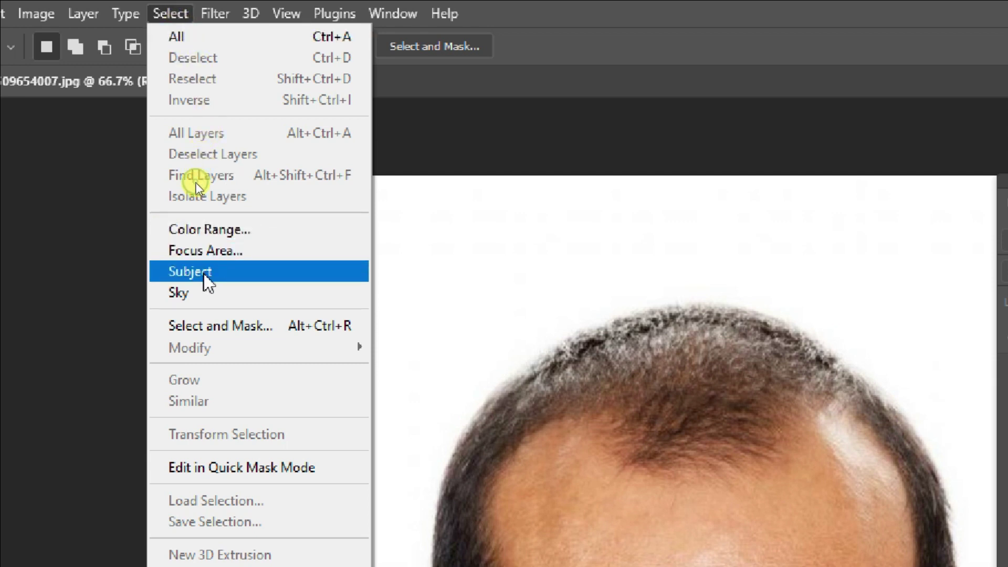
left_click(204, 276)
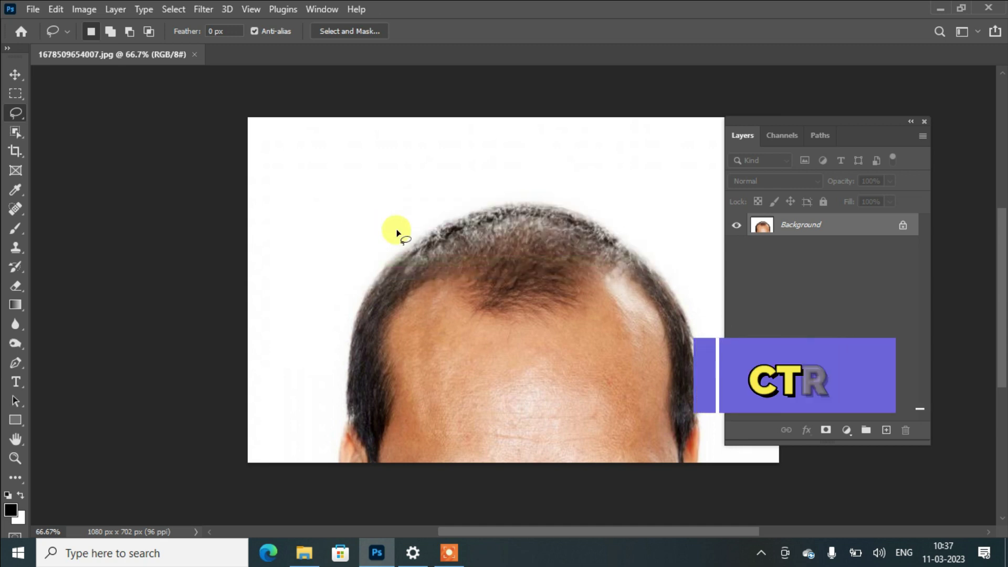
Copy the selected head onto Layer 1 and reload Layer 1's pixels as a selection.
key("ctrl+j")
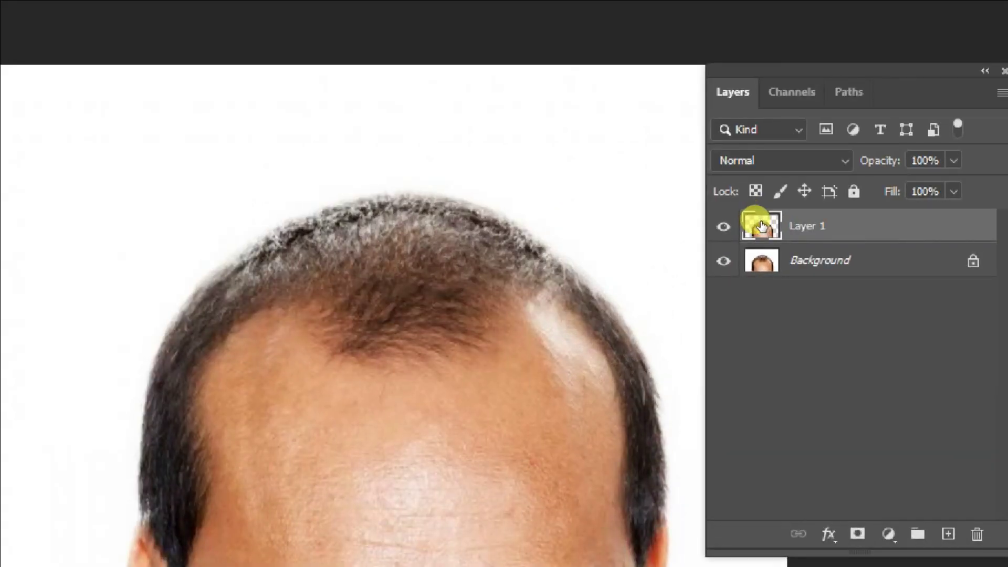
right_click(762, 226)
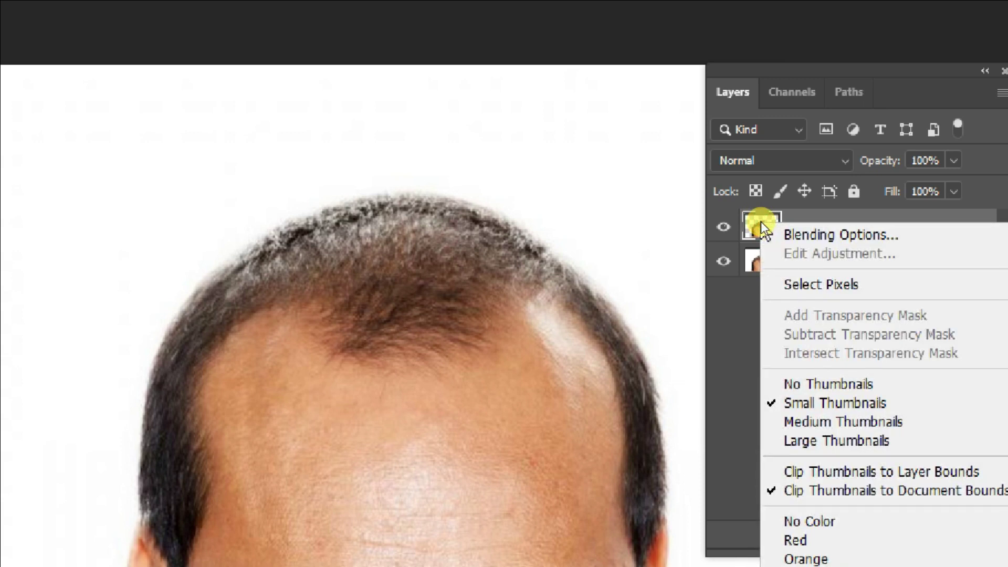
left_click(816, 284)
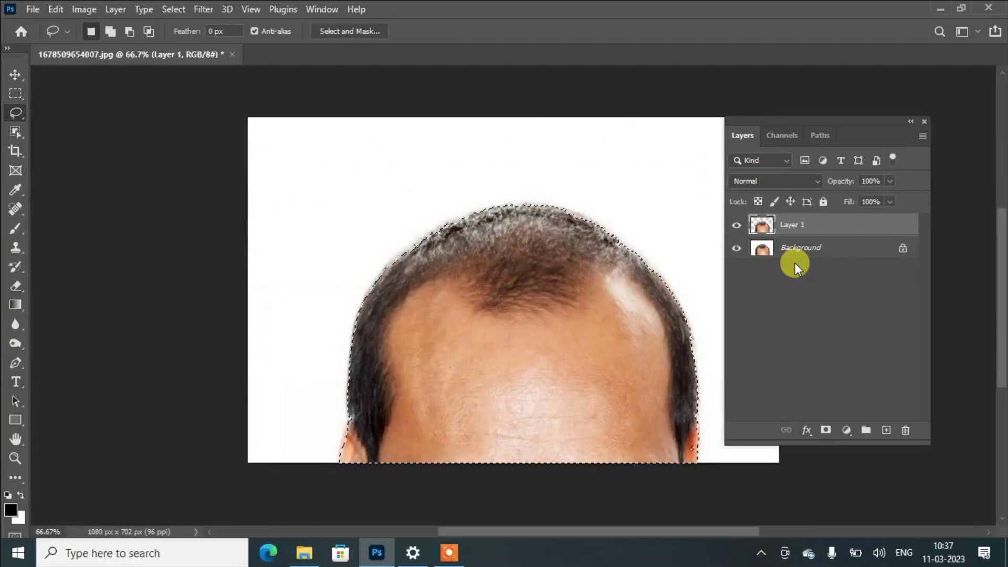
left_click(16, 344)
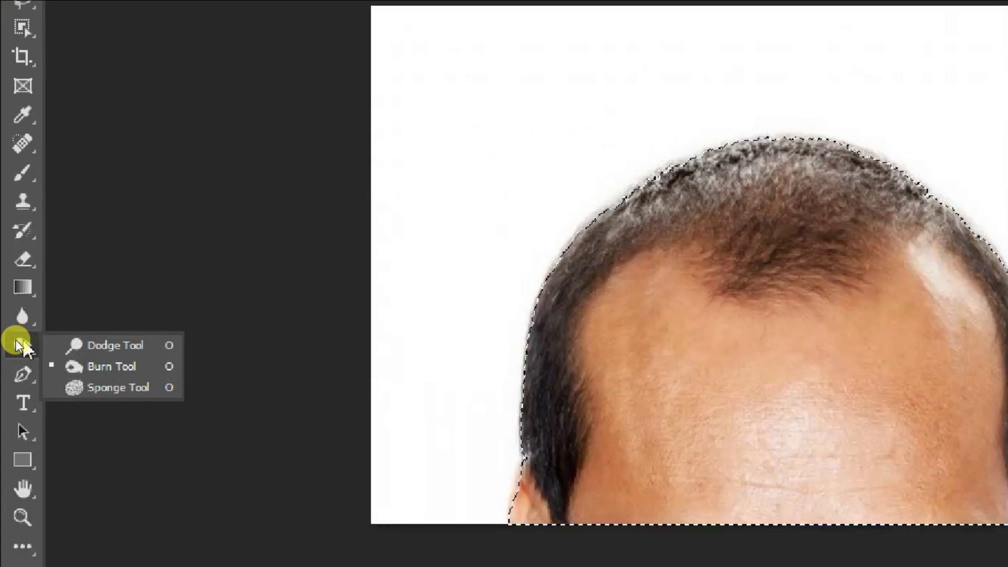
Burn the upper-left hair edge and bald crown on Layer 1 into dense dark hair.
left_click(95, 367)
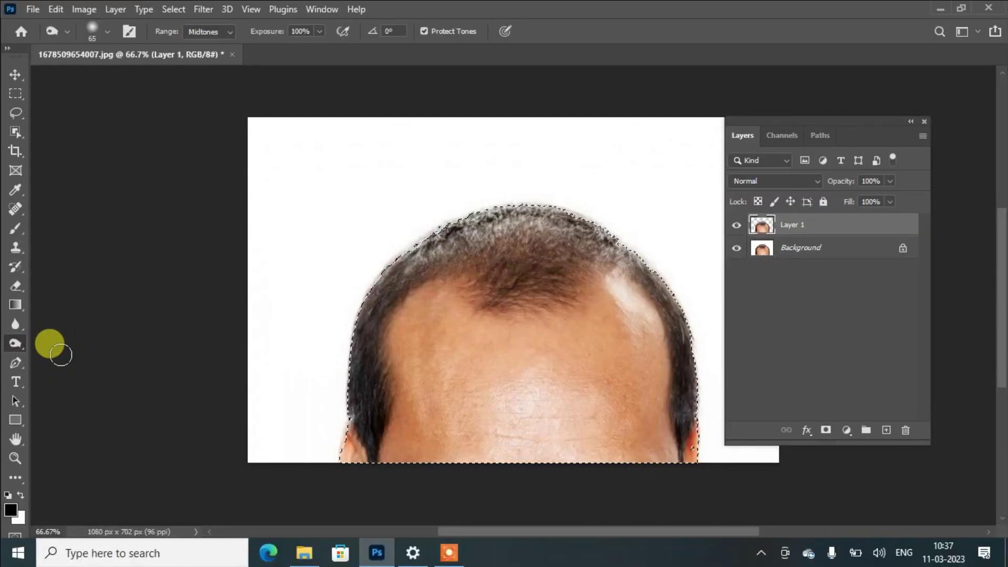
mouse_move(179, 356)
left_mouse_down()
mouse_move(374, 317)
mouse_move(401, 302)
mouse_move(395, 319)
mouse_move(443, 321)
mouse_move(375, 270)
mouse_move(493, 312)
mouse_move(429, 305)
mouse_move(423, 298)
mouse_move(594, 296)
mouse_move(412, 320)
mouse_move(599, 304)
mouse_move(437, 293)
mouse_move(621, 288)
mouse_move(608, 301)
mouse_move(446, 320)
mouse_move(435, 306)
mouse_move(516, 327)
mouse_move(484, 330)
mouse_move(393, 304)
mouse_move(391, 326)
mouse_move(469, 333)
mouse_move(597, 294)
mouse_move(485, 310)
mouse_move(557, 246)
mouse_move(523, 352)
mouse_move(387, 316)
mouse_move(620, 299)
mouse_move(447, 305)
mouse_move(564, 323)
mouse_move(423, 300)
mouse_move(593, 314)
mouse_move(625, 295)
mouse_move(614, 276)
mouse_move(695, 406)
mouse_move(486, 327)
mouse_move(439, 293)
mouse_move(475, 308)
mouse_move(413, 299)
mouse_move(514, 313)
mouse_move(473, 270)
mouse_move(563, 293)
mouse_move(522, 318)
mouse_move(634, 286)
mouse_move(643, 304)
mouse_move(613, 332)
mouse_move(635, 294)
mouse_move(624, 305)
mouse_move(653, 304)
mouse_move(484, 300)
mouse_move(539, 329)
mouse_move(496, 329)
mouse_move(415, 295)
mouse_move(573, 322)
left_mouse_up()
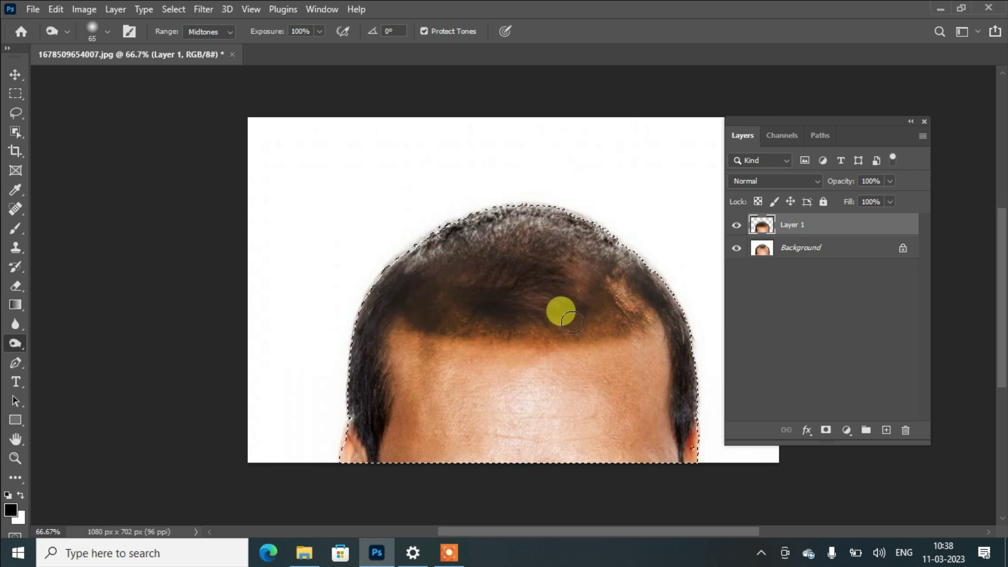
mouse_move(604, 279)
left_mouse_down()
mouse_move(439, 283)
mouse_move(617, 274)
mouse_move(603, 310)
mouse_move(413, 297)
mouse_move(383, 324)
mouse_move(457, 310)
mouse_move(604, 310)
mouse_move(533, 344)
mouse_move(419, 310)
mouse_move(554, 339)
mouse_move(636, 314)
mouse_move(638, 329)
mouse_move(611, 301)
mouse_move(632, 295)
mouse_move(638, 302)
mouse_move(520, 320)
mouse_move(410, 304)
mouse_move(586, 343)
mouse_move(651, 306)
mouse_move(496, 347)
mouse_move(404, 317)
mouse_move(533, 344)
mouse_move(604, 293)
mouse_move(589, 289)
mouse_move(614, 300)
mouse_move(585, 243)
mouse_move(401, 254)
mouse_move(578, 255)
mouse_move(621, 285)
mouse_move(650, 328)
mouse_move(554, 331)
mouse_move(622, 289)
mouse_move(646, 308)
mouse_move(571, 336)
mouse_move(406, 329)
mouse_move(525, 300)
mouse_move(648, 319)
mouse_move(585, 338)
mouse_move(475, 344)
mouse_move(384, 332)
mouse_move(462, 263)
mouse_move(622, 293)
mouse_move(480, 311)
mouse_move(398, 330)
mouse_move(432, 329)
mouse_move(378, 349)
mouse_move(519, 387)
mouse_move(484, 387)
mouse_move(481, 348)
mouse_move(397, 344)
mouse_move(494, 351)
mouse_move(627, 336)
mouse_move(655, 315)
mouse_move(518, 230)
mouse_move(411, 304)
mouse_move(487, 286)
left_mouse_up()
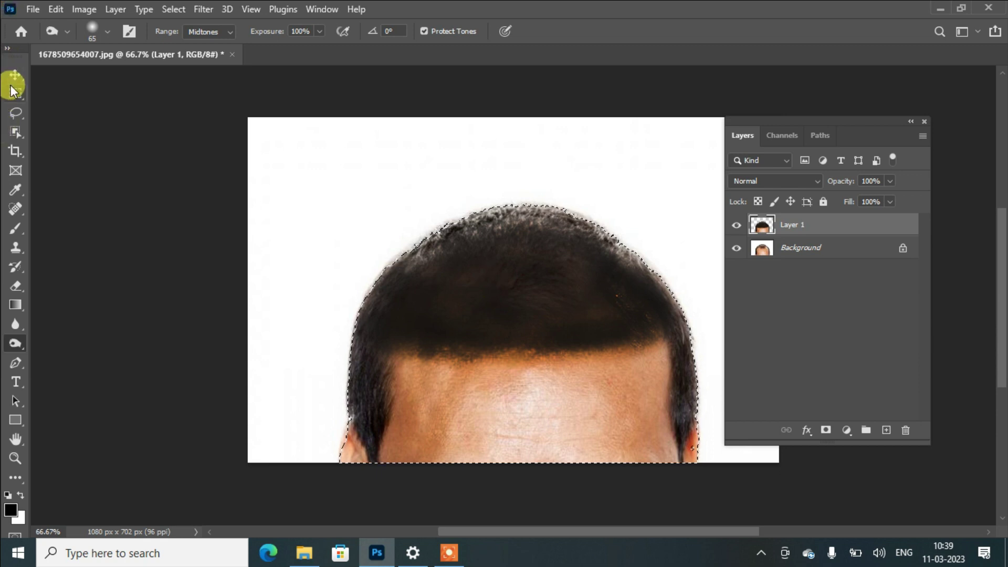
Draw a freehand Lasso loop around the darkened hair from temple to temple.
left_click(17, 114)
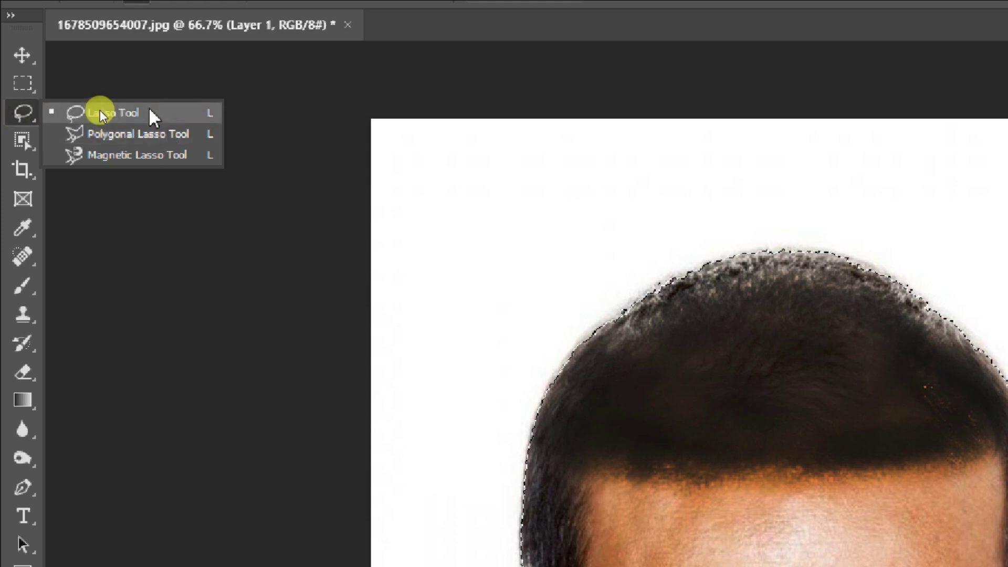
left_click(100, 113)
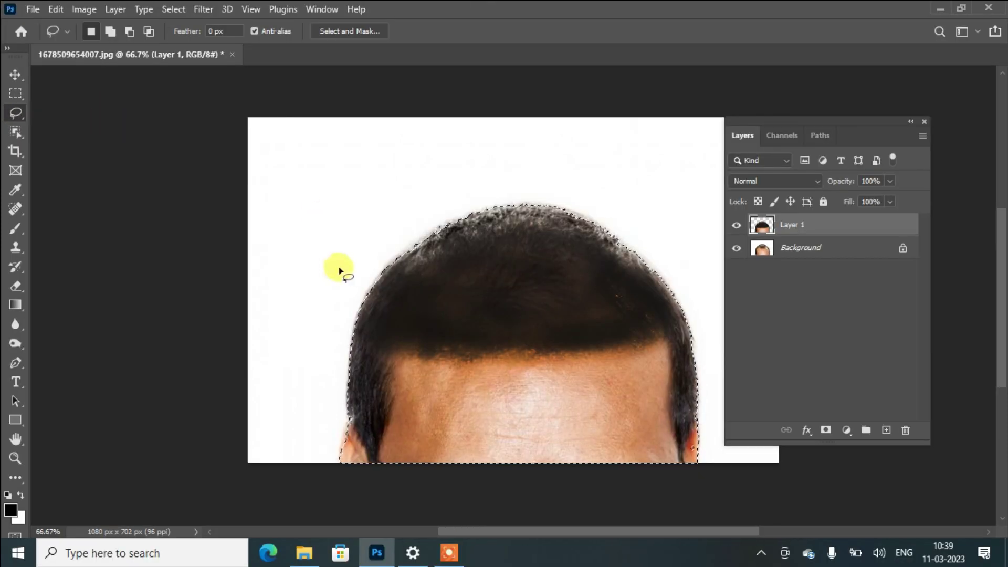
left_click_drag(344, 270, 349, 307)
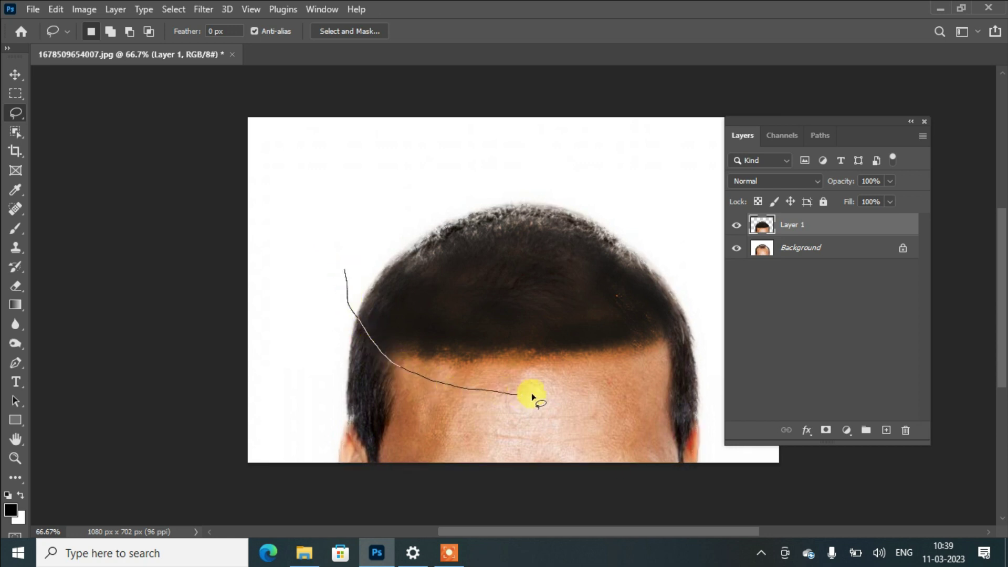
mouse_move(665, 362)
left_mouse_down()
mouse_move(450, 175)
mouse_move(366, 248)
left_mouse_up()
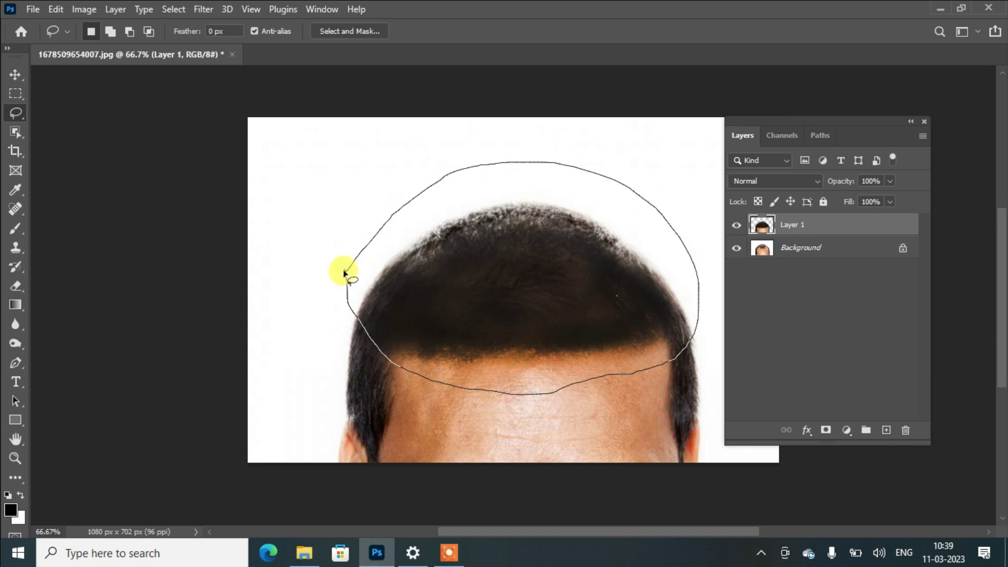
left_click_drag(344, 272, 344, 272)
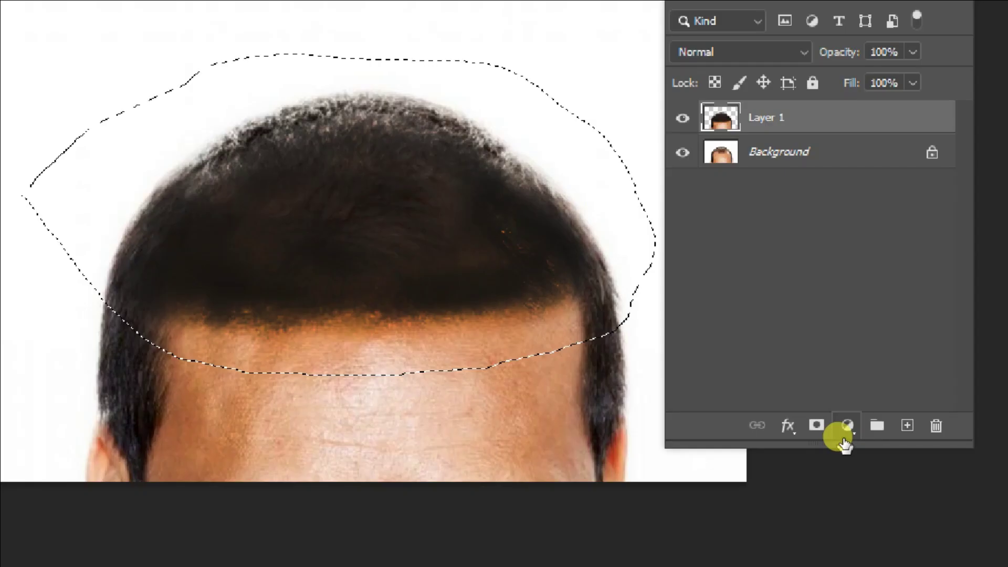
Add a Selective Color adjustment setting Reds Black to -52% with the Absolute method.
left_click(847, 428)
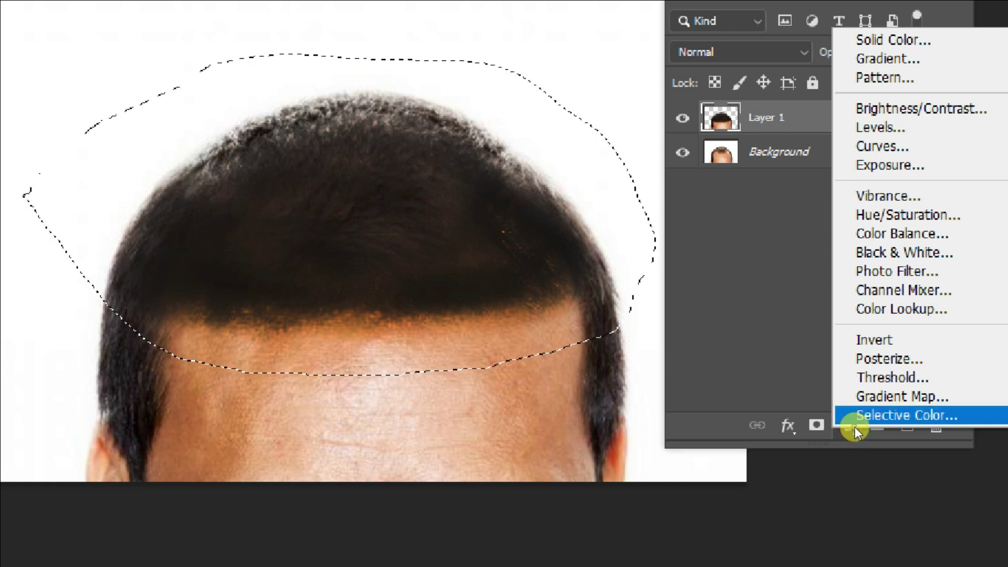
left_click(856, 427)
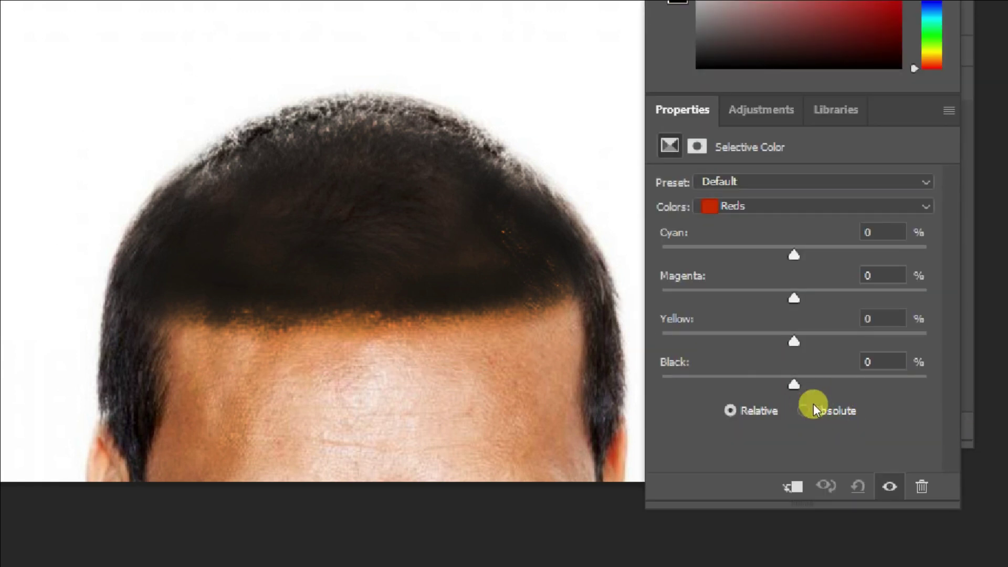
double_click(869, 362)
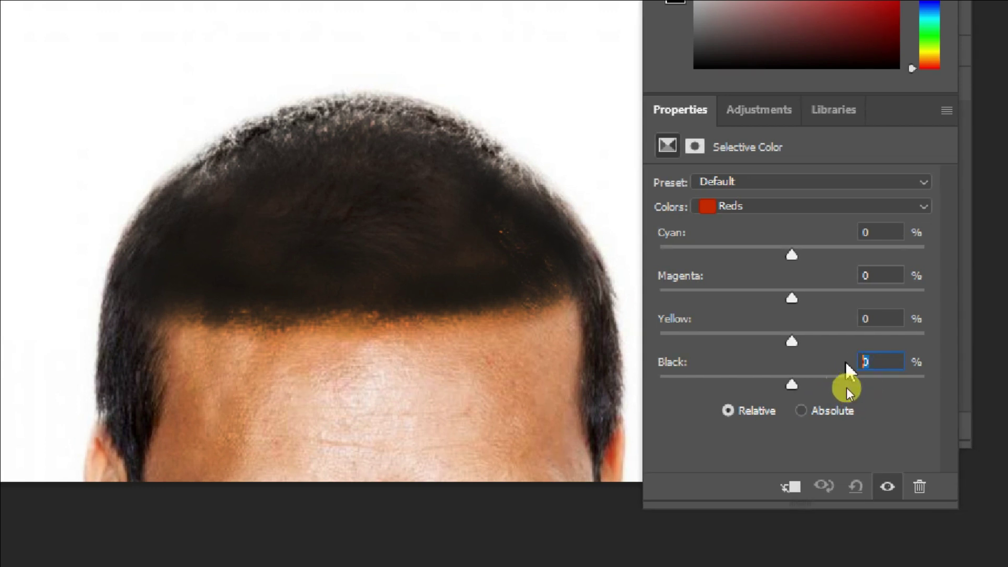
type("52")
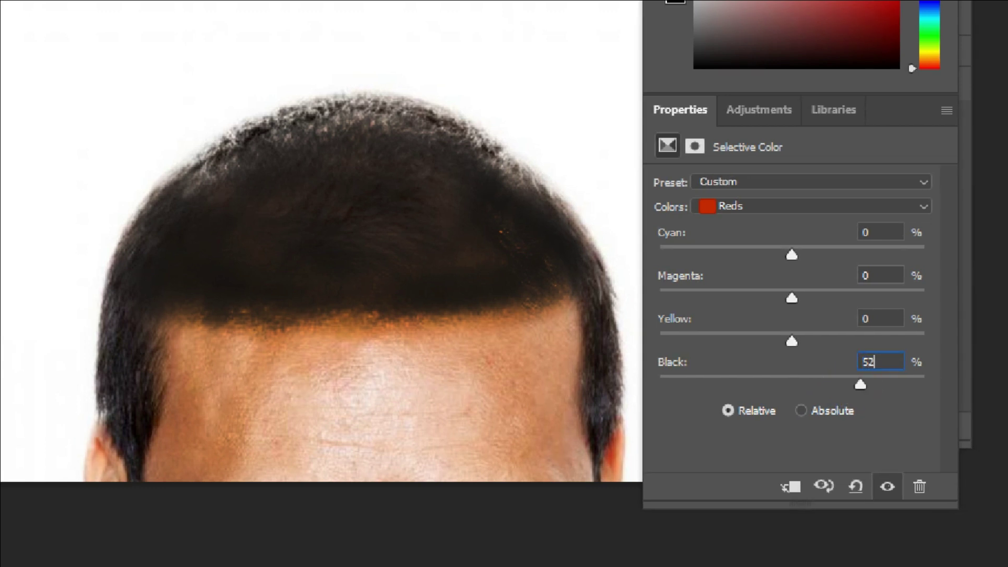
left_click(840, 402)
type("-52")
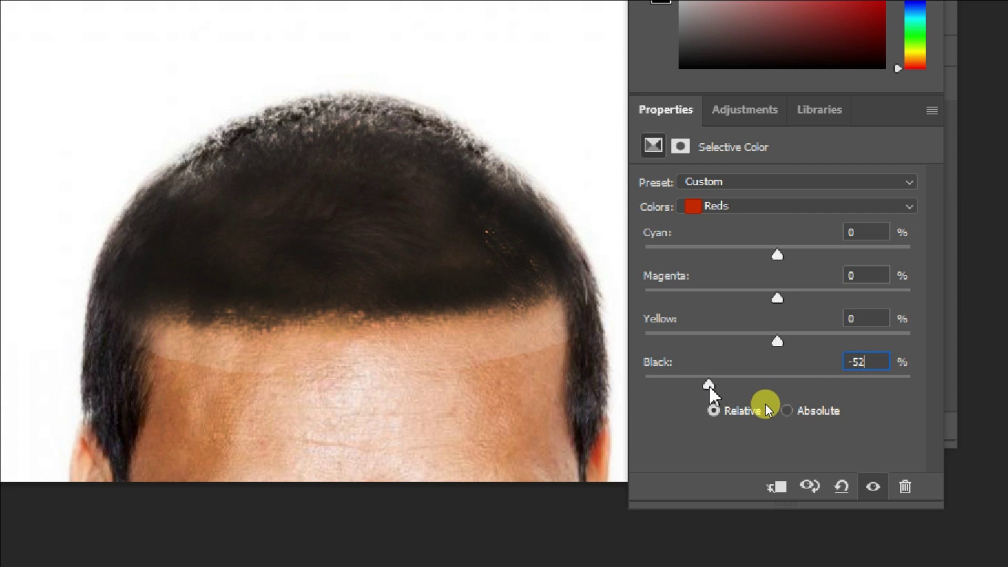
key("Return")
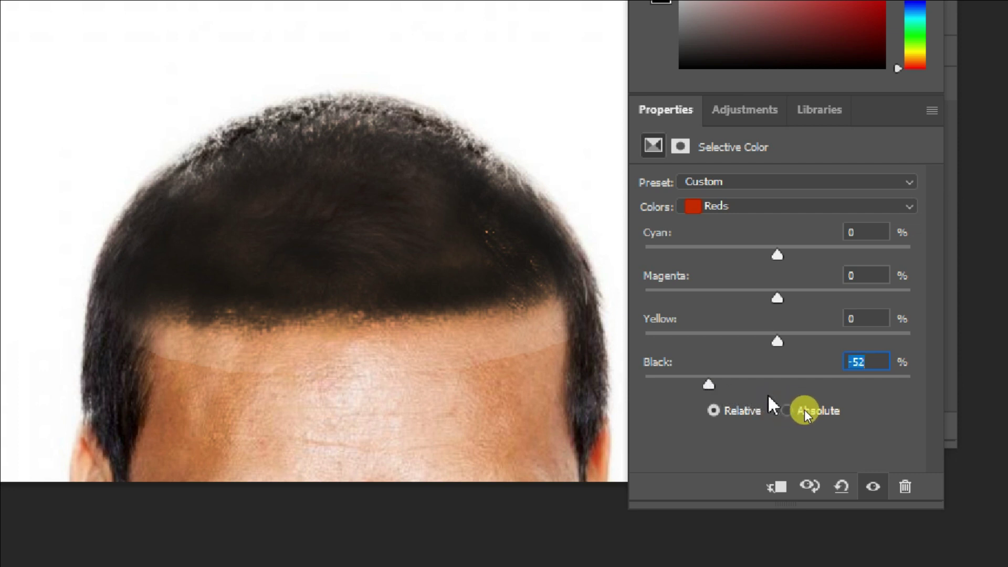
left_click(785, 409)
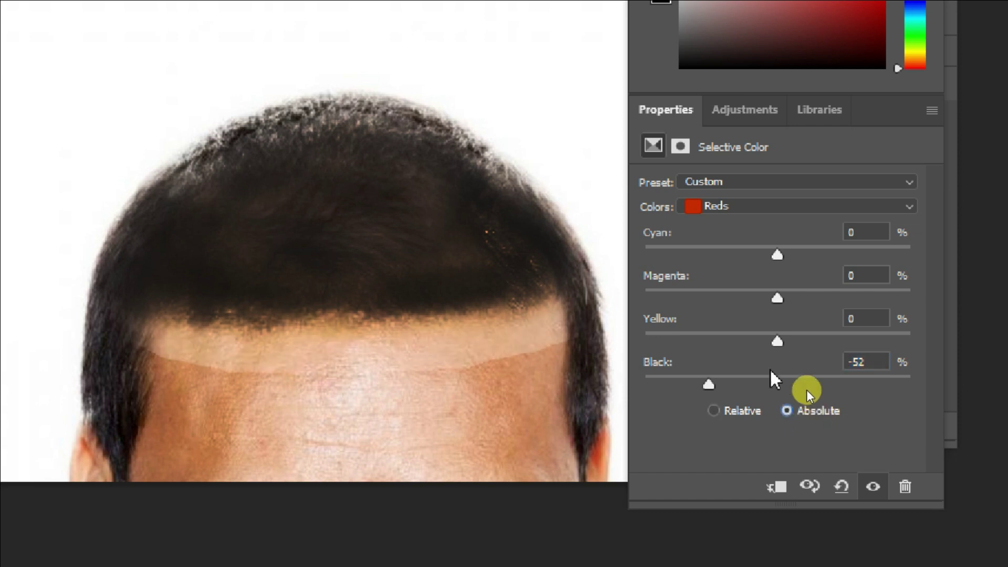
Give the Blacks range +2% Cyan and +2% Yellow, then show the mask settings.
left_click(698, 208)
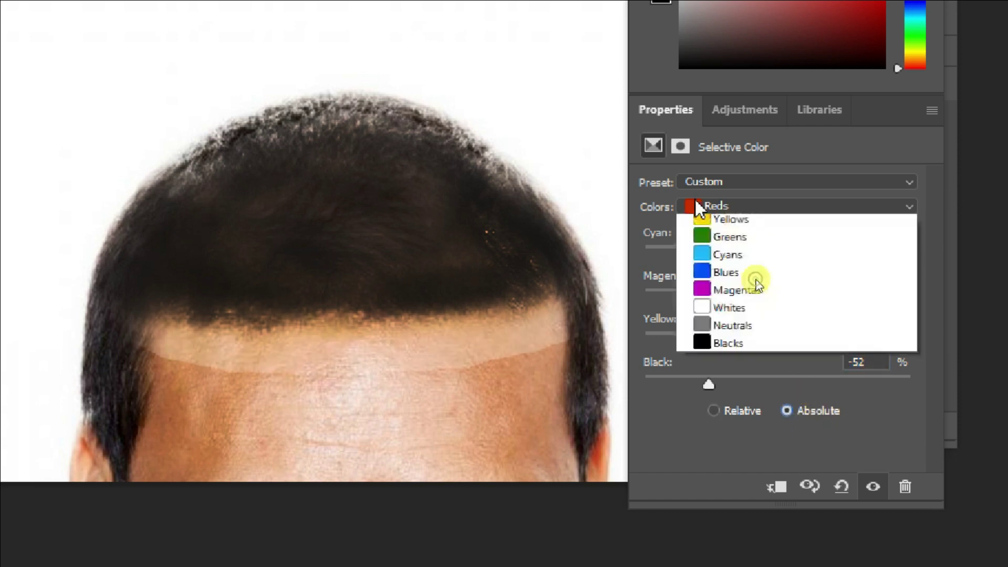
left_click(777, 370)
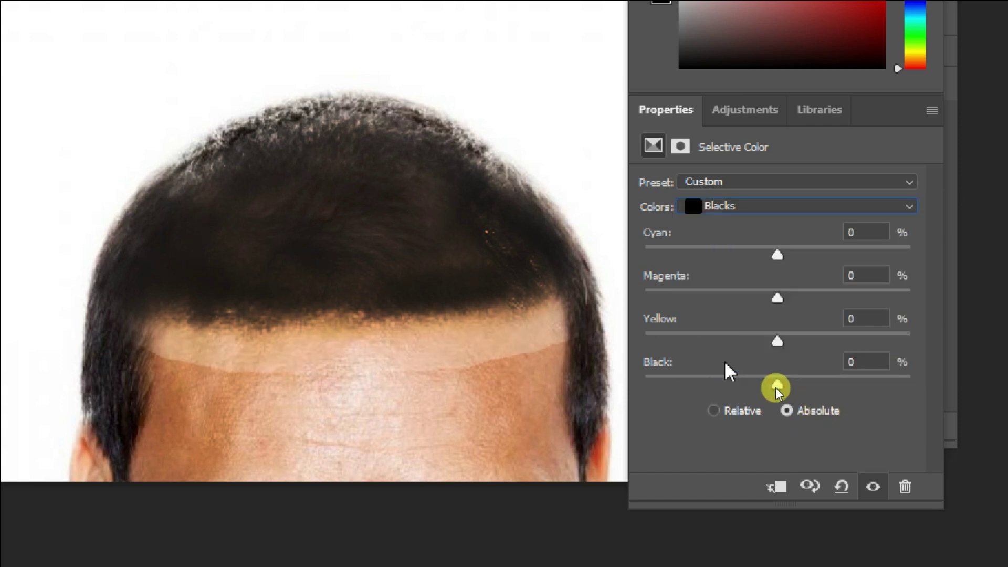
left_click(853, 367)
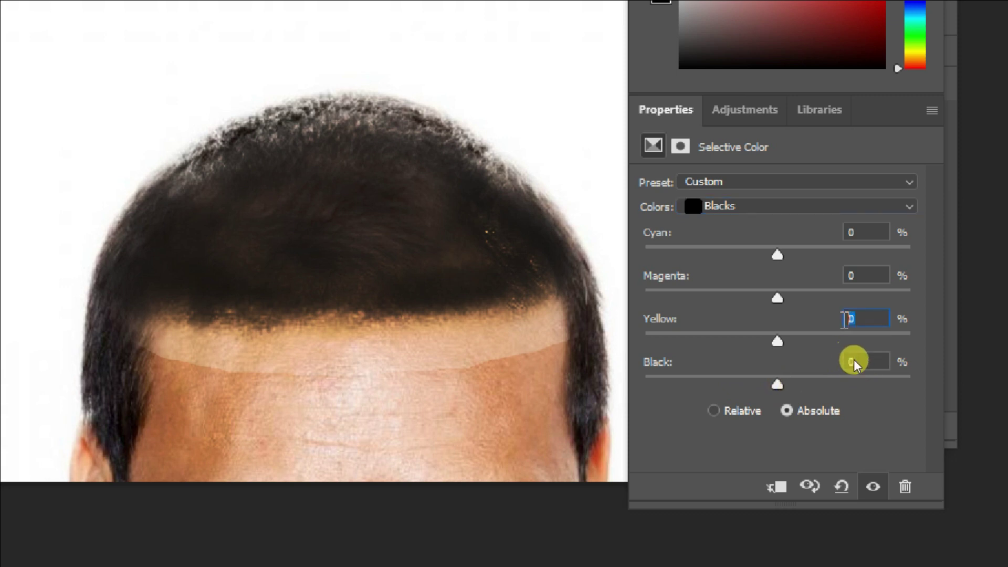
type("2")
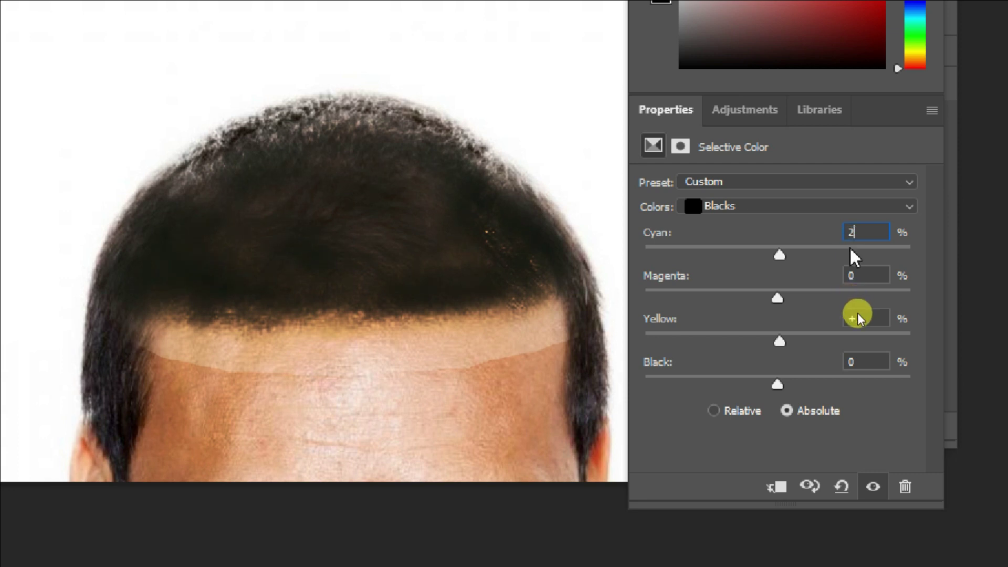
left_click(690, 149)
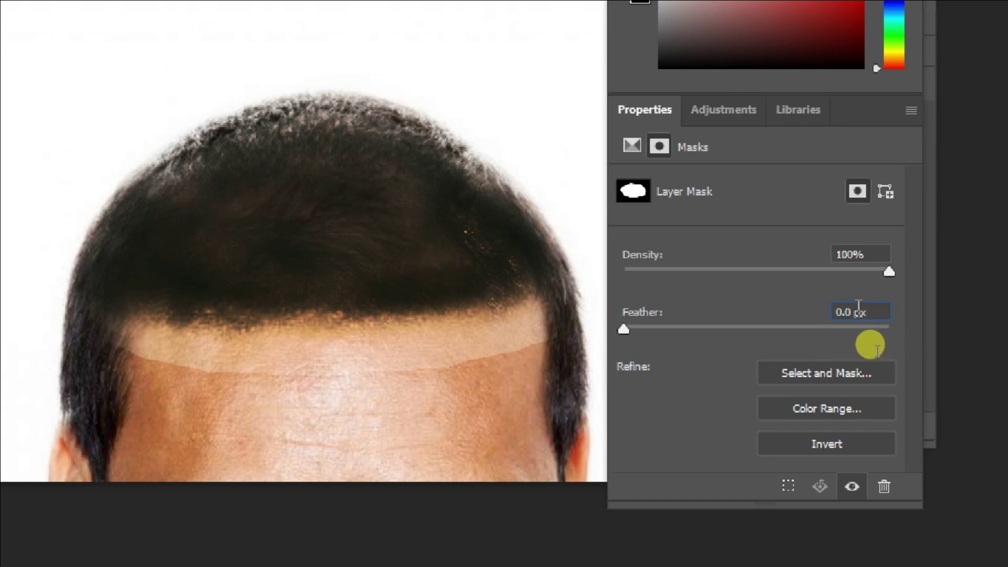
Feather the Selective Color mask to 34 px and bring the Layers panel into view.
key("ctrl+a")
type("3")
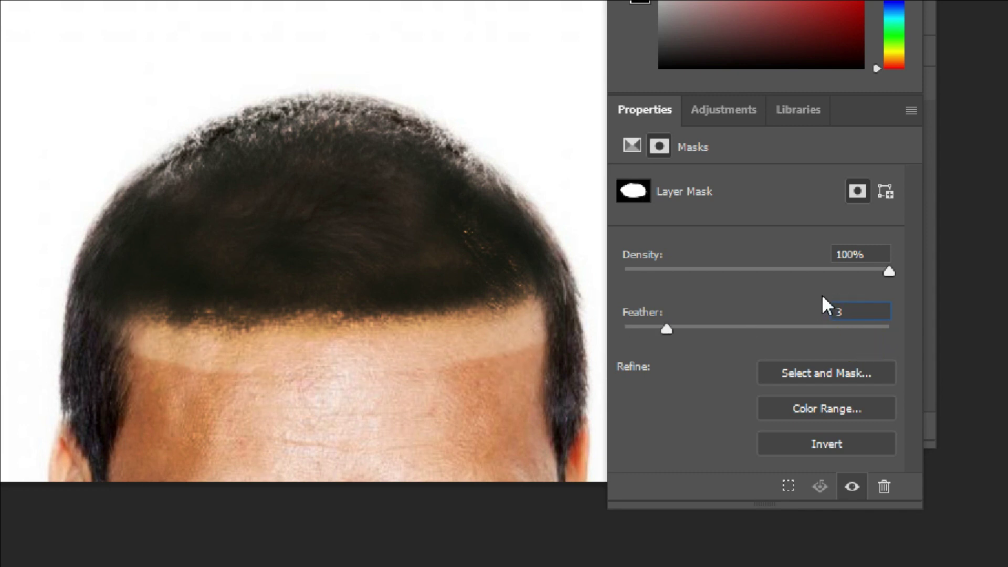
type("4")
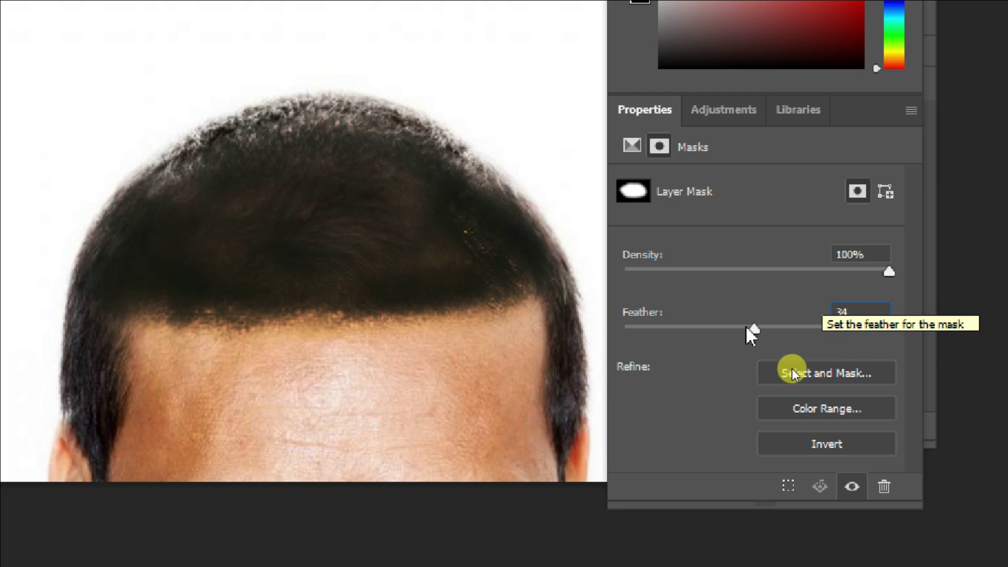
key("Return")
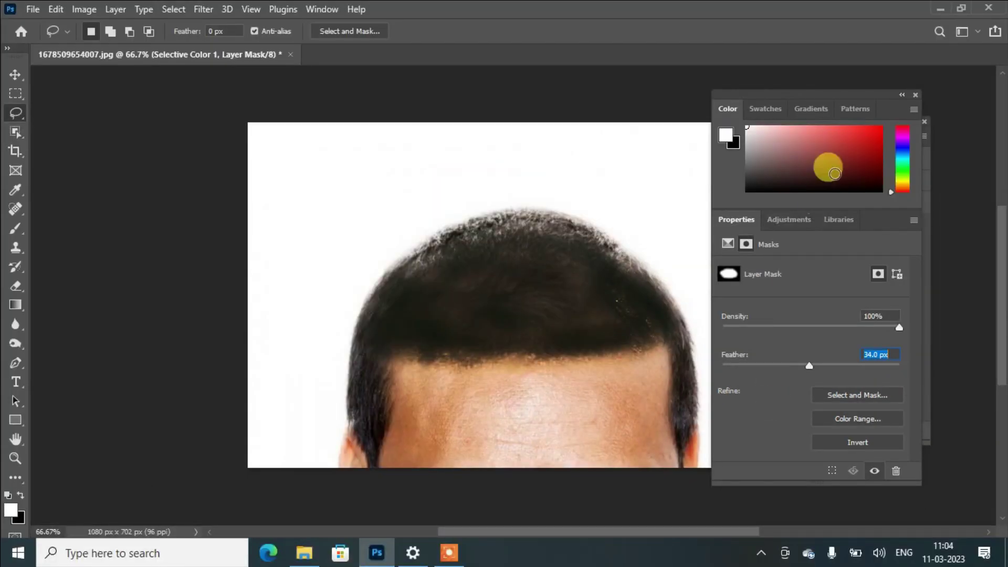
left_click(916, 96)
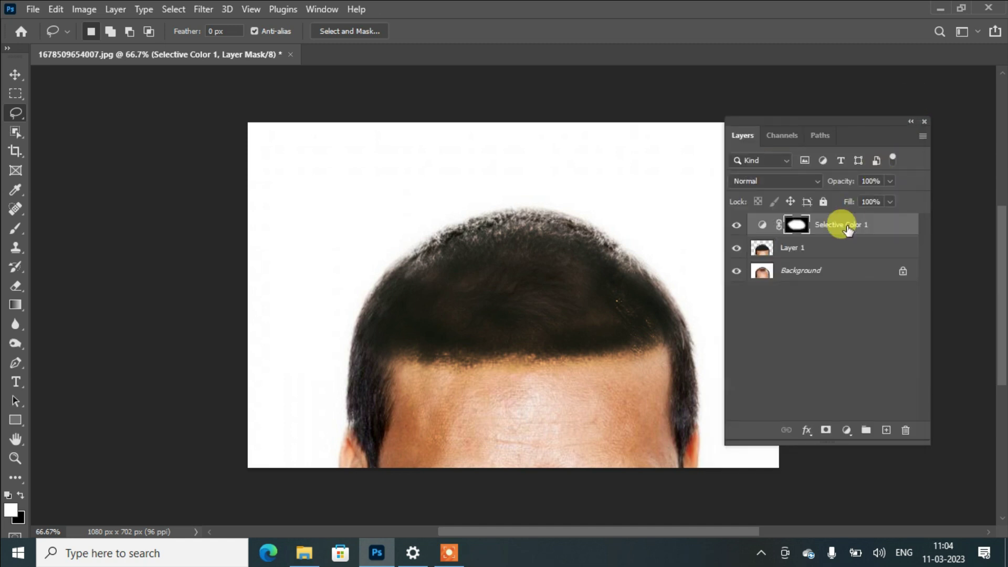
Merge Selective Color 1 down into Layer 1, then toggle Layer 1 to compare before and after.
right_click(811, 229)
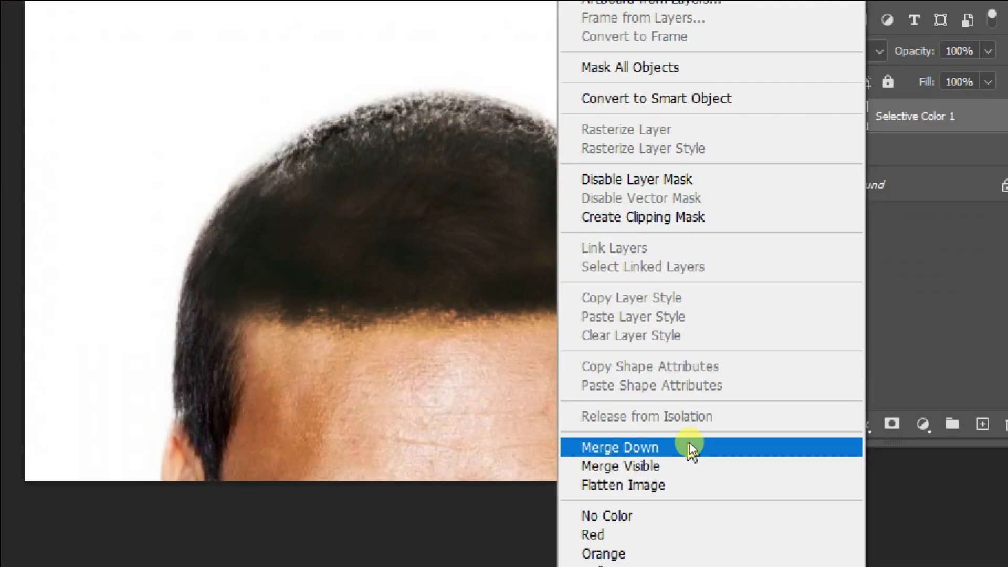
left_click(702, 445)
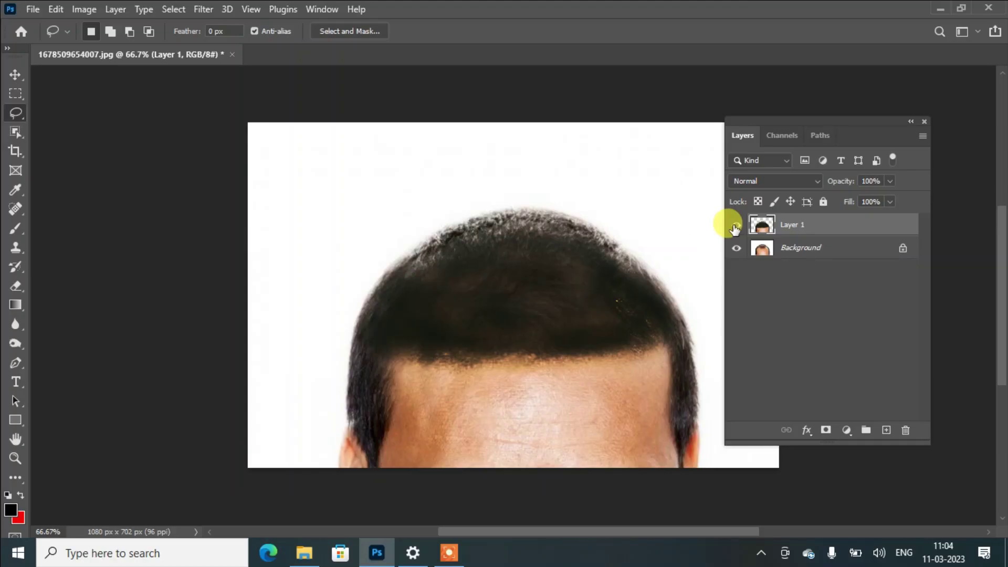
left_click(735, 226)
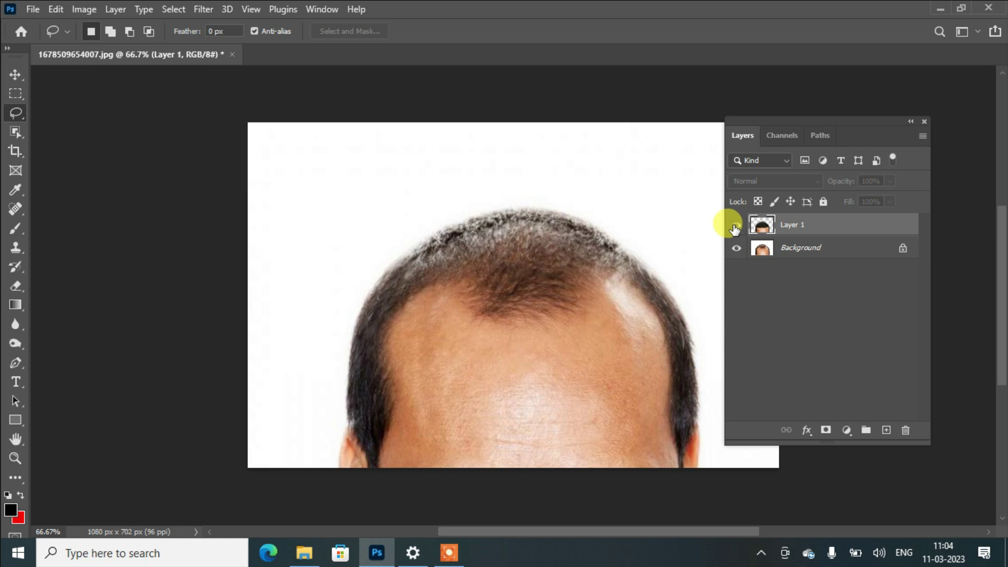
left_click(735, 225)
left_click(736, 226)
left_click(735, 226)
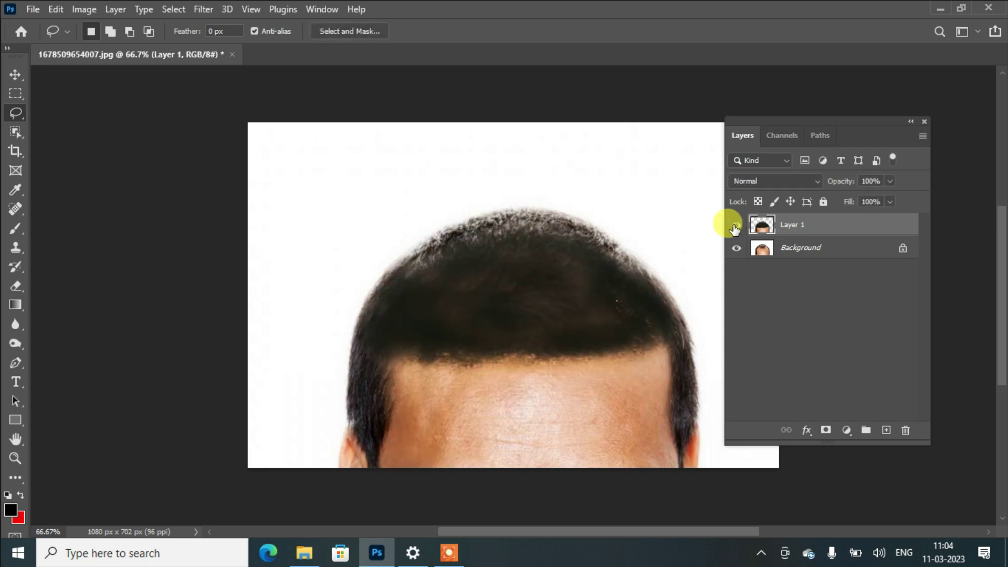